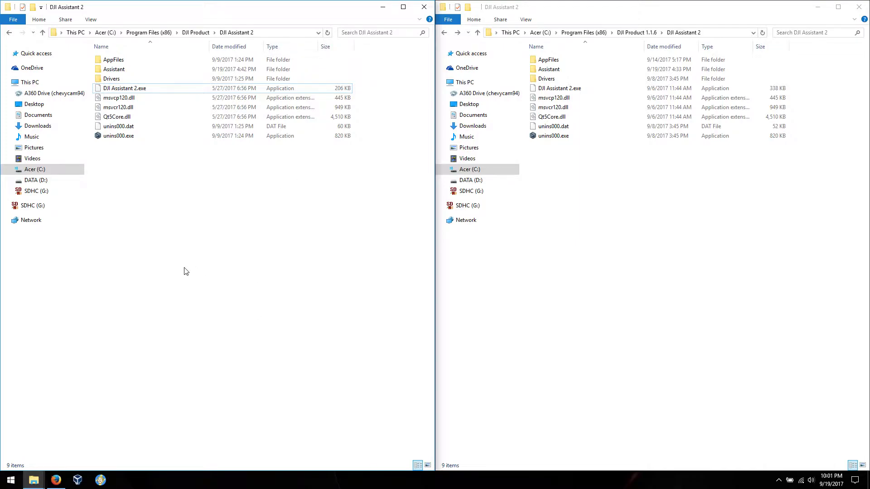
# - Browse the 1.1.6 AppFiles folder, then return and select the version 1.1.6 DJI Assistant 2.exe
pyautogui.click(654, 240)
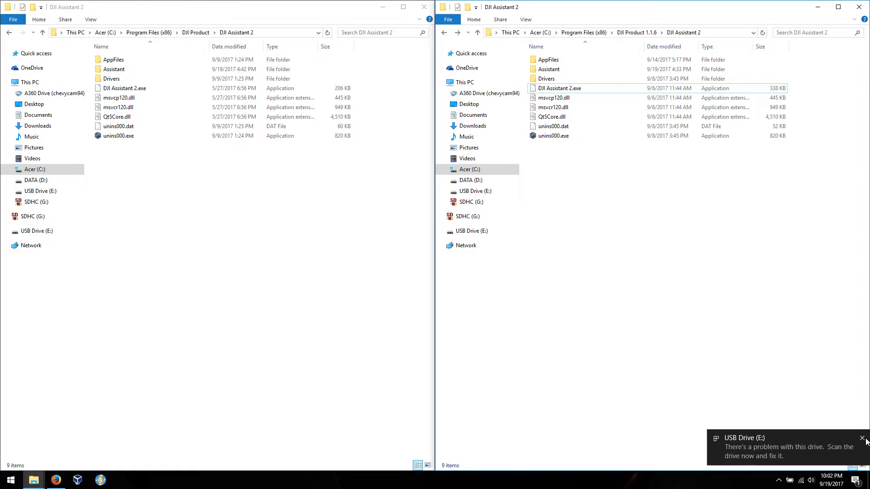
pyautogui.click(863, 439)
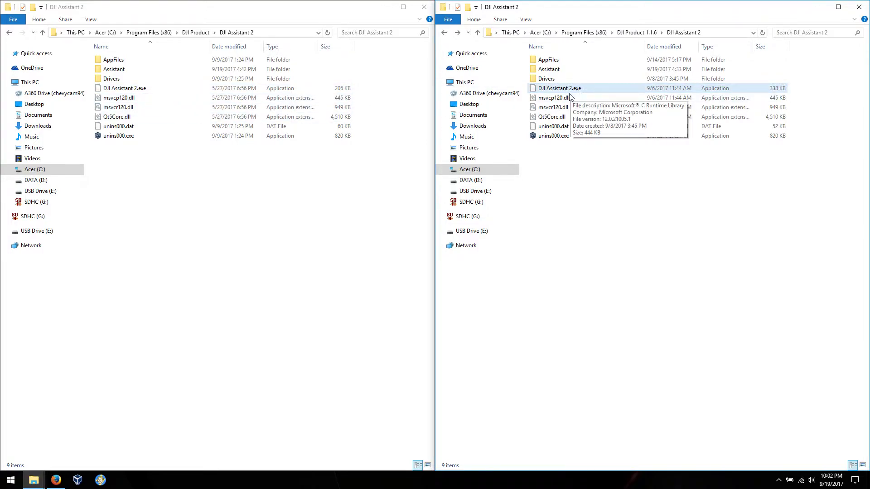
pyautogui.click(558, 62)
pyautogui.doubleClick(559, 62)
pyautogui.click(559, 62)
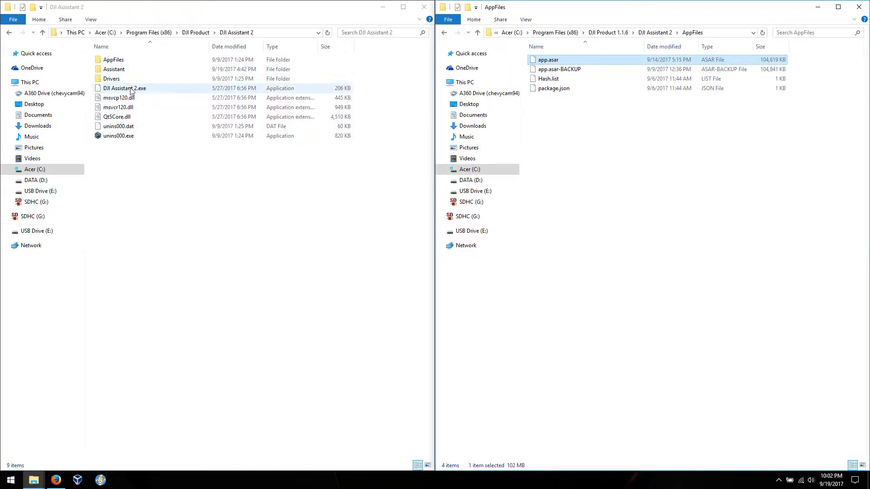
pyautogui.click(610, 33)
pyautogui.doubleClick(554, 62)
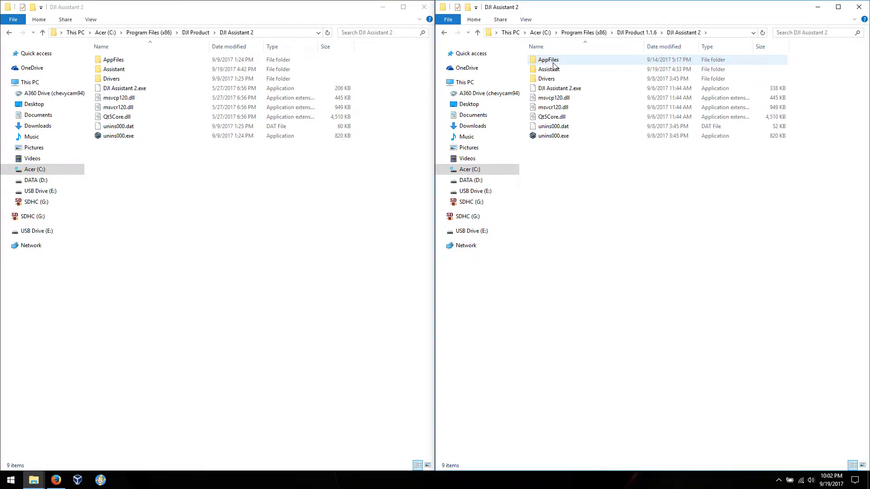
pyautogui.click(553, 91)
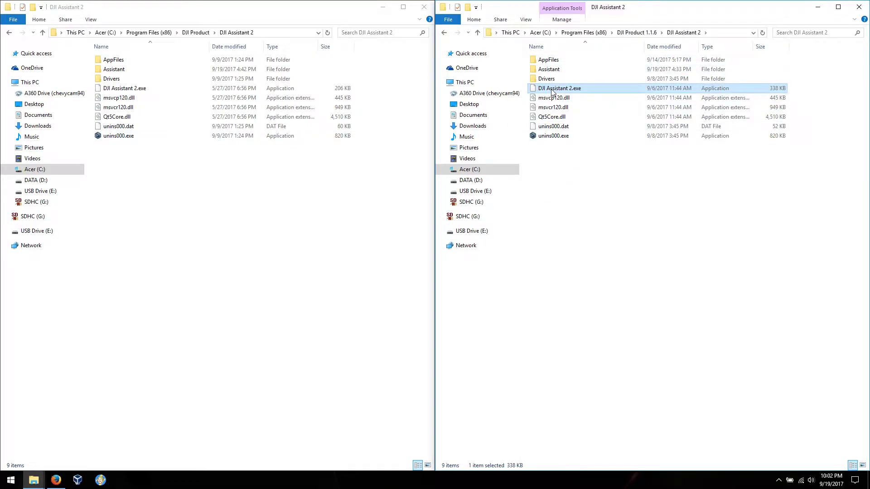
# - Launch DJI Assistant 2 version 1.1.6 as administrator and inspect debug_enabled in Local Storage
pyautogui.doubleClick(553, 91)
pyautogui.click(417, 308)
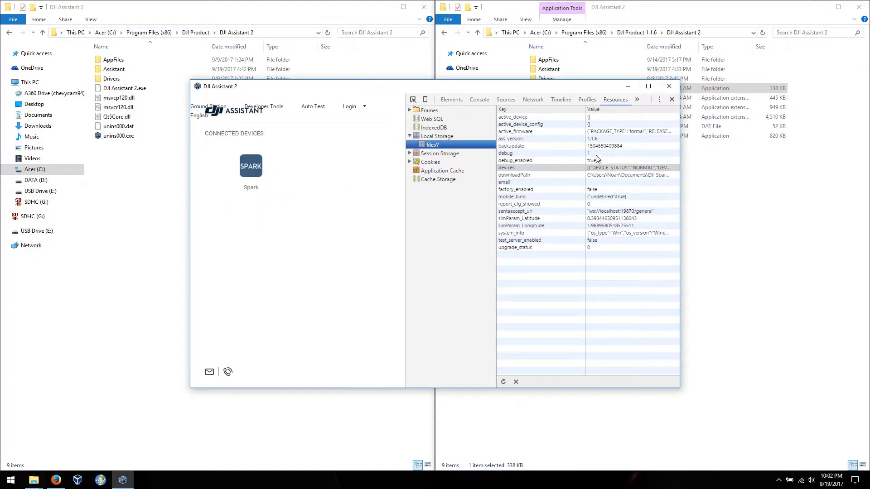
pyautogui.click(594, 154)
pyautogui.click(601, 160)
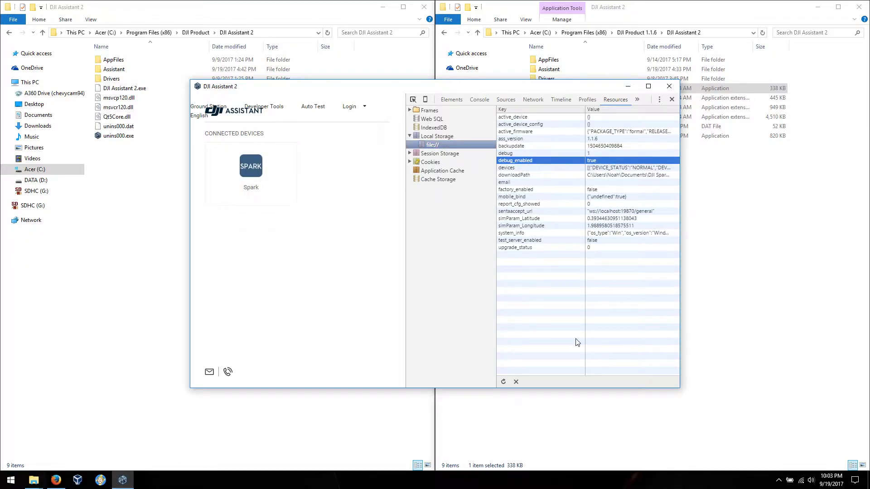
# - Enlarge the app window, then open and close the Ground Station and Auto Test windows
pyautogui.moveTo(680, 388); pyautogui.dragTo(800, 445)
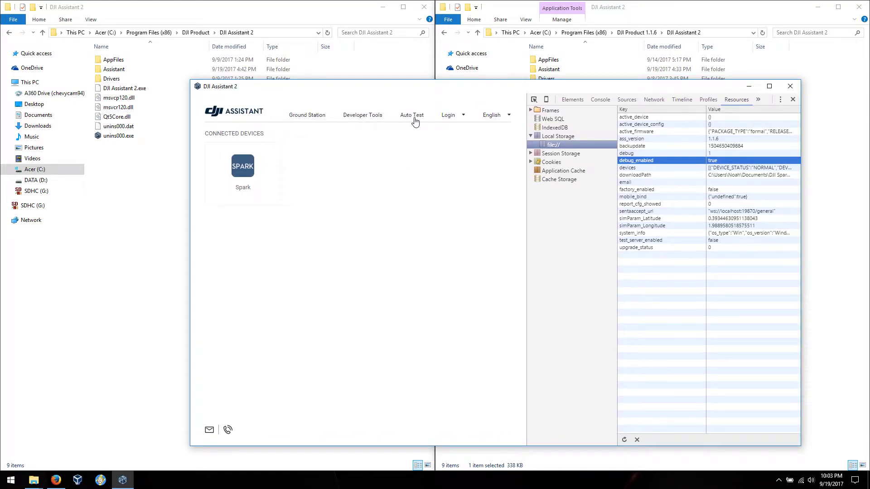
pyautogui.click(306, 119)
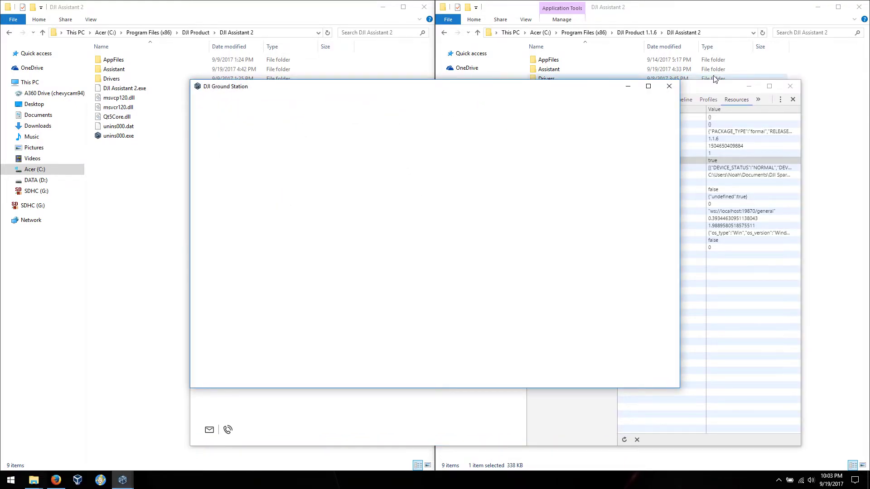
pyautogui.moveTo(611, 92); pyautogui.dragTo(514, 123)
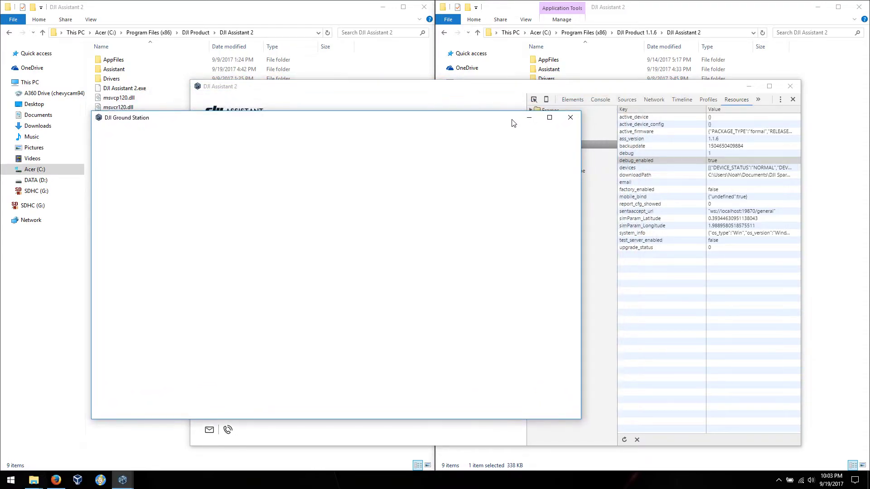
pyautogui.click(572, 118)
pyautogui.click(455, 237)
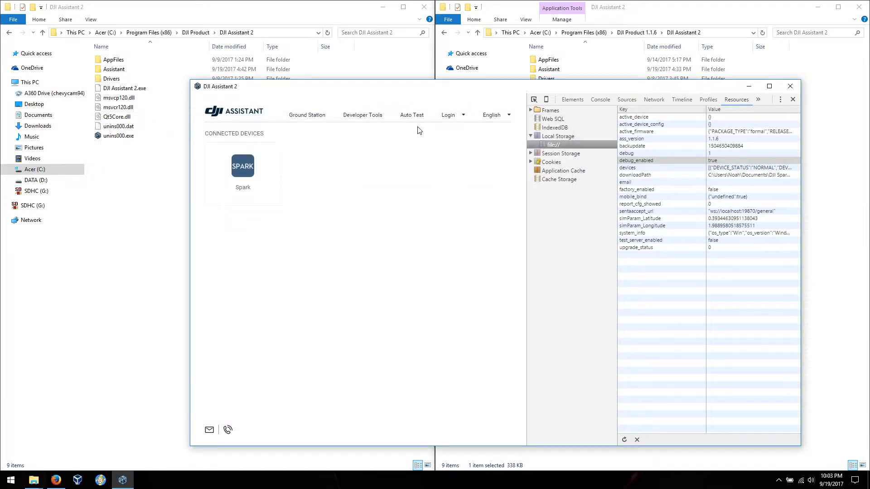
pyautogui.click(410, 117)
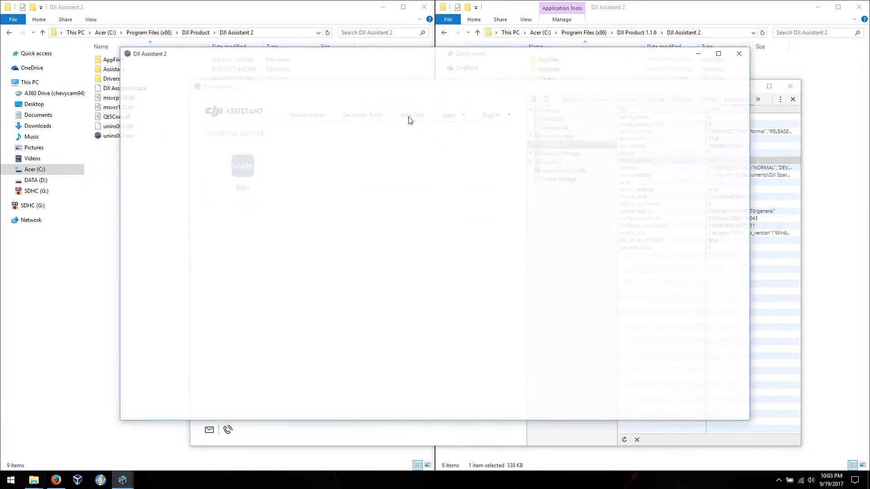
pyautogui.click(738, 56)
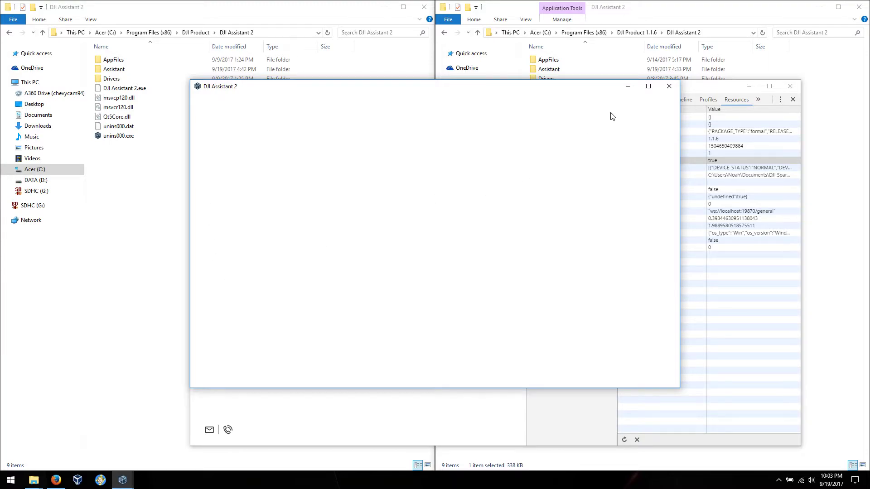
pyautogui.click(669, 86)
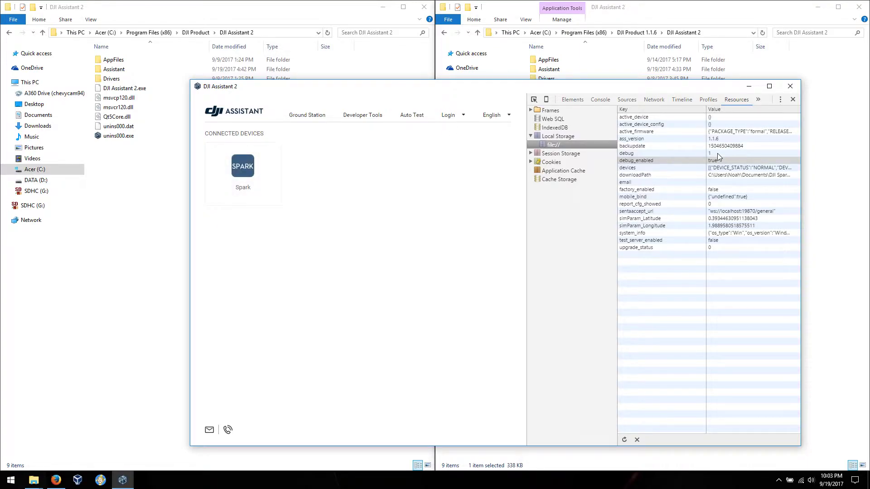
# - Open the Spark page, close DevTools, and quit DJI Assistant 2
pyautogui.click(253, 182)
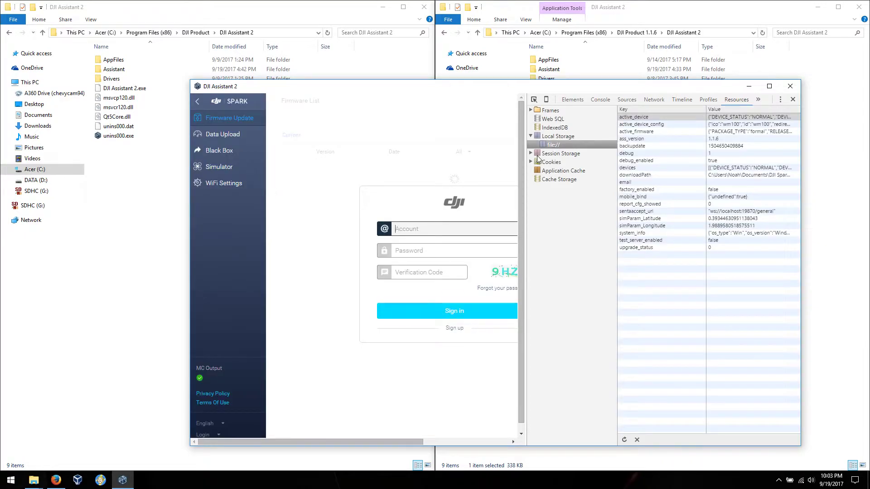
pyautogui.click(792, 100)
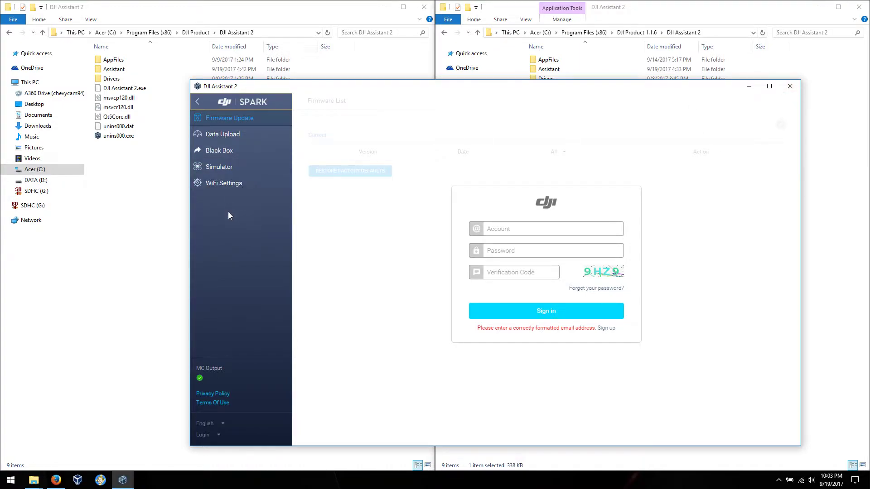
pyautogui.click(791, 86)
pyautogui.click(458, 238)
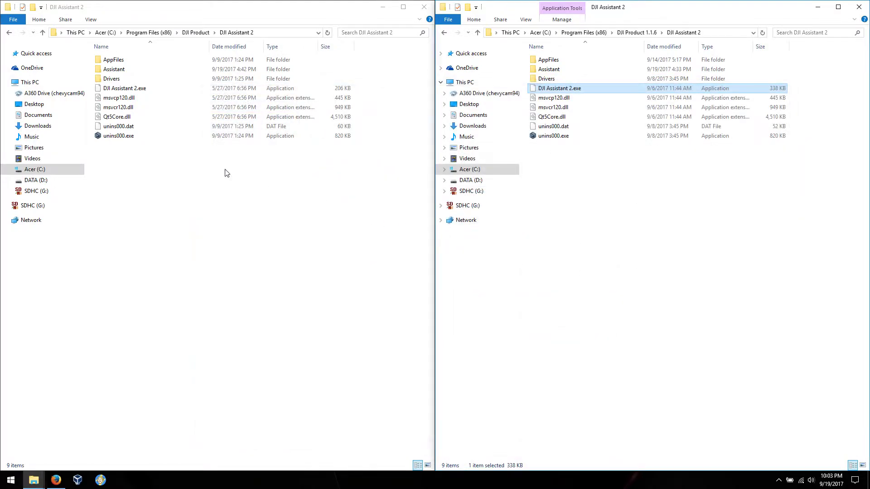
# - Launch version 1.1.2 as administrator, set debug_enabled to true, and close DevTools
pyautogui.doubleClick(128, 88)
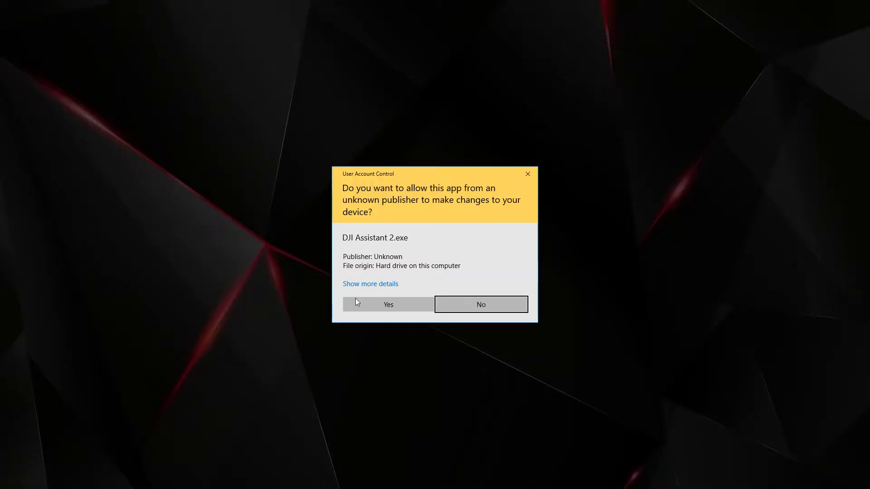
pyautogui.click(350, 301)
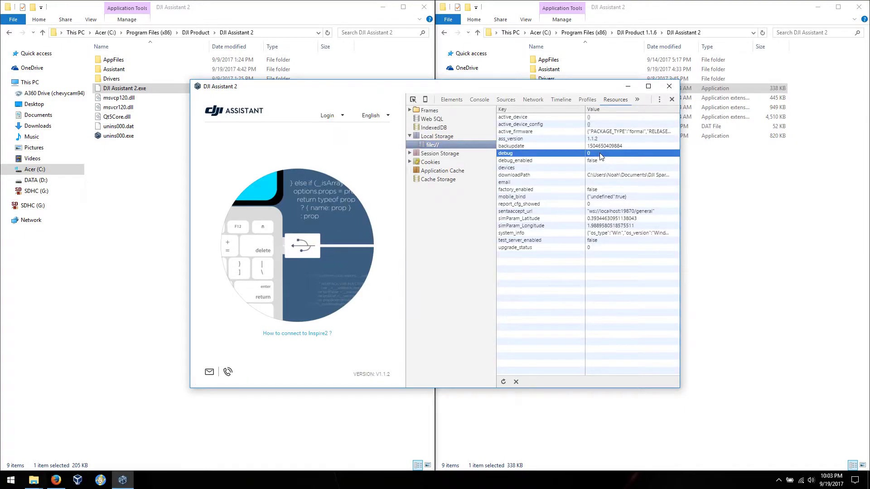
pyautogui.doubleClick(600, 161)
pyautogui.write('tru')
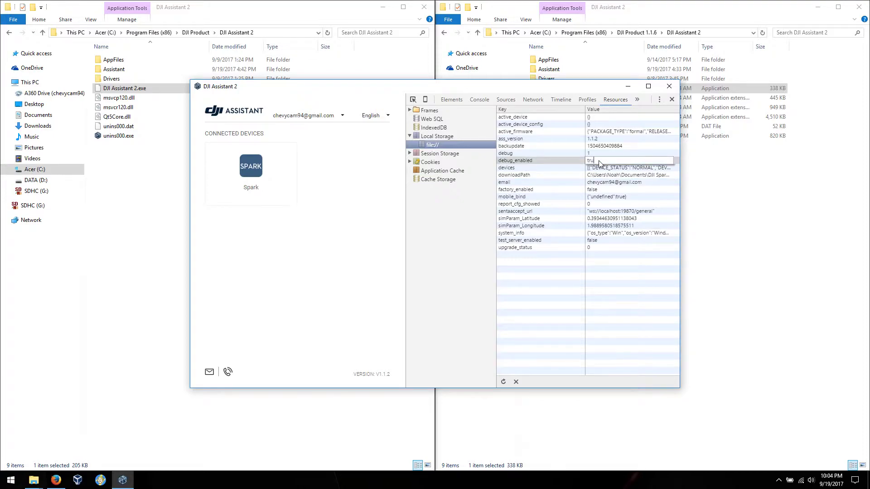
pyautogui.press('Return')
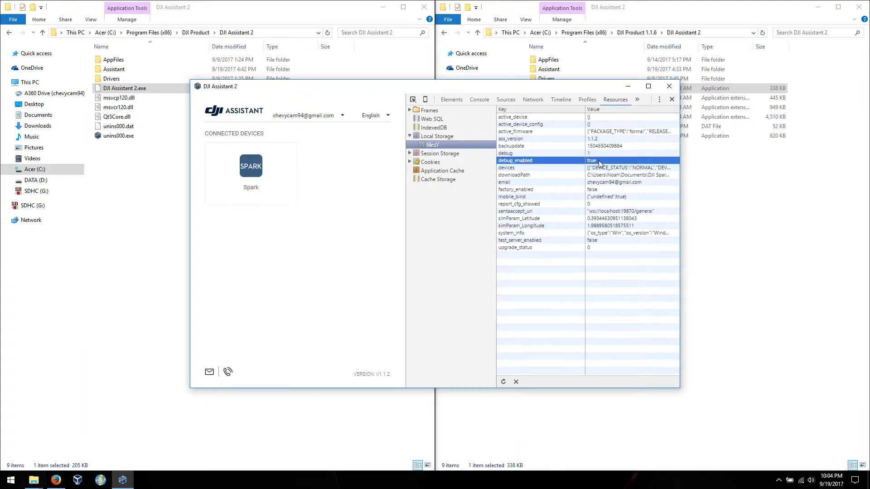
pyautogui.click(672, 99)
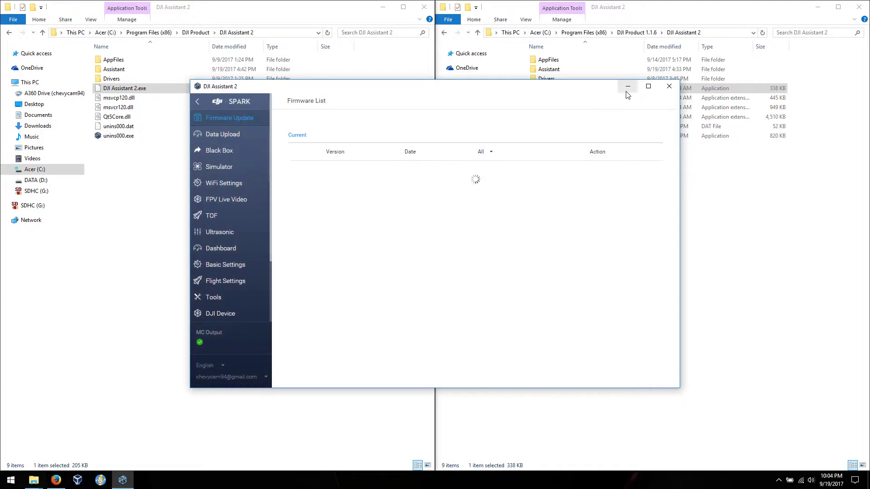
# - Check the Spark firmware list showing V01.00.0600 current, then quit the app
pyautogui.scroll(-5, 219, 234)
pyautogui.scroll(5, 220, 240)
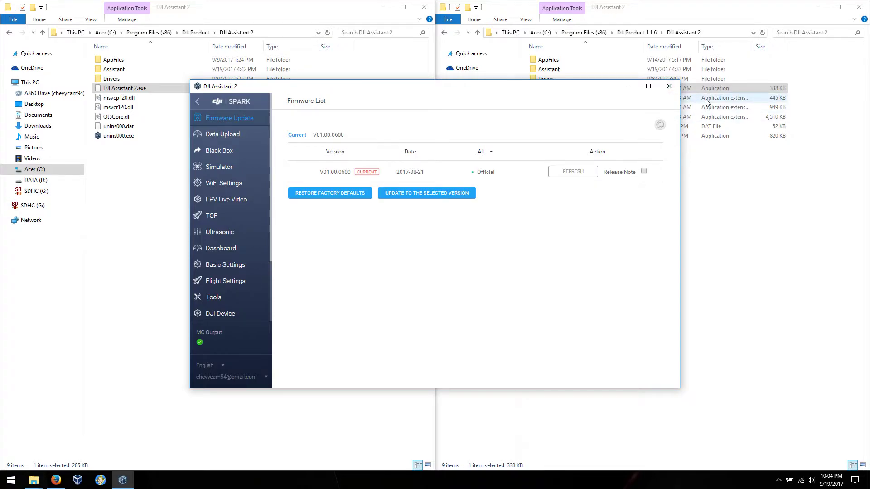
pyautogui.click(669, 87)
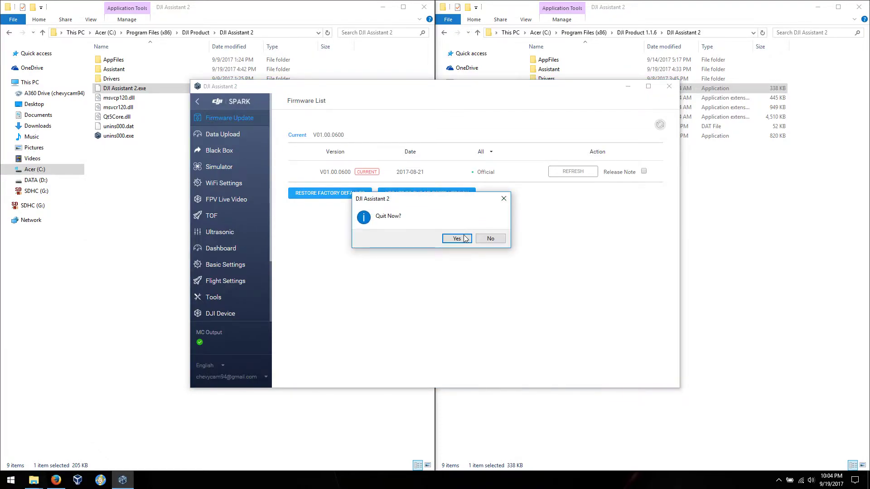
pyautogui.click(457, 240)
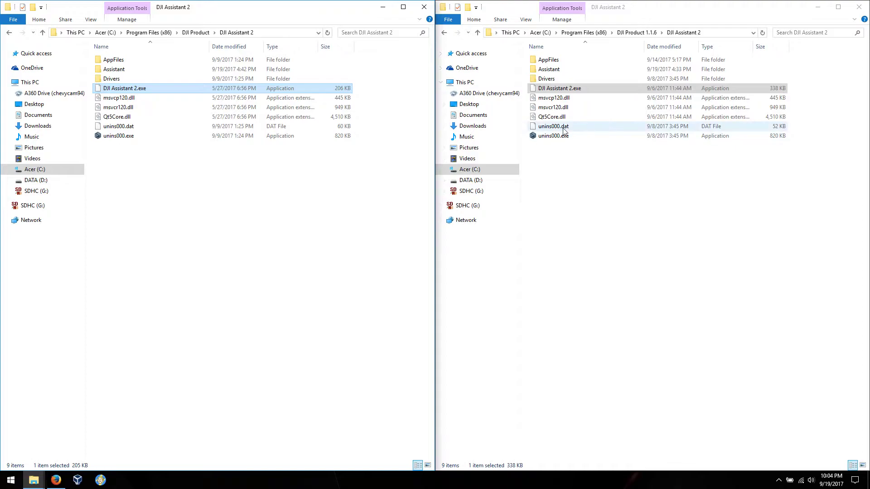
# - Paste a backup copy of the 1.1.6 DJI Assistant 2.exe into its own folder
pyautogui.rightClick(548, 89)
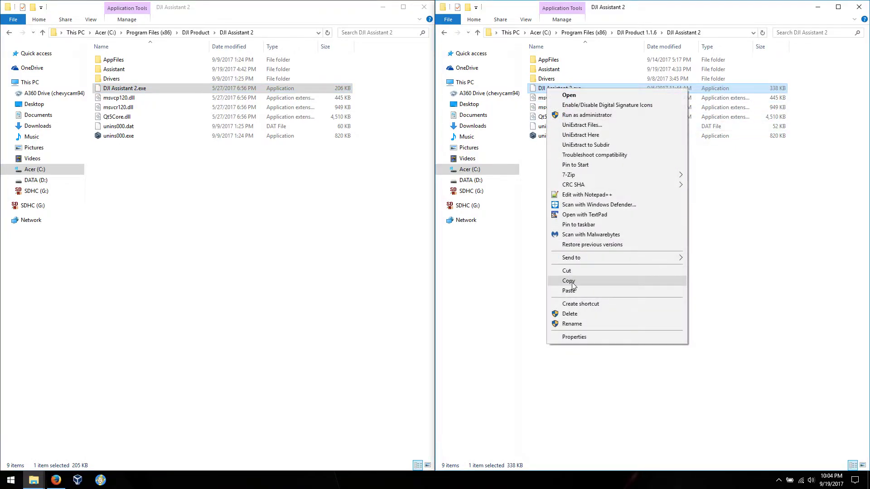
pyautogui.click(569, 281)
pyautogui.rightClick(575, 226)
pyautogui.click(596, 289)
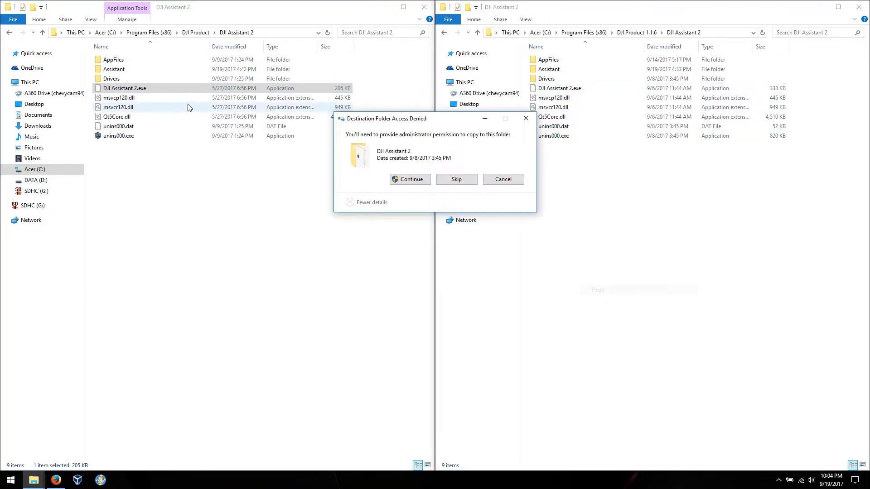
pyautogui.click(405, 182)
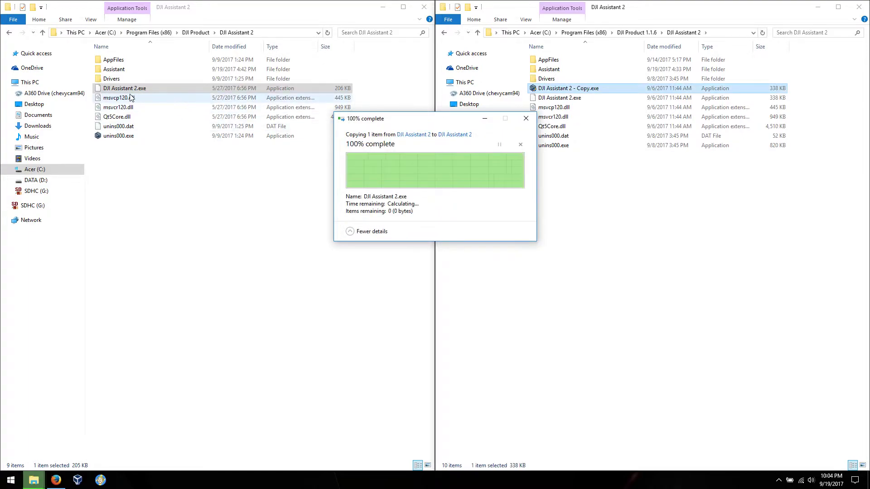
# - Duplicate the older DJI Assistant 2.exe within its own folder
pyautogui.click(100, 90)
pyautogui.moveTo(99, 92); pyautogui.dragTo(114, 186)
pyautogui.click(137, 206)
pyautogui.click(424, 179)
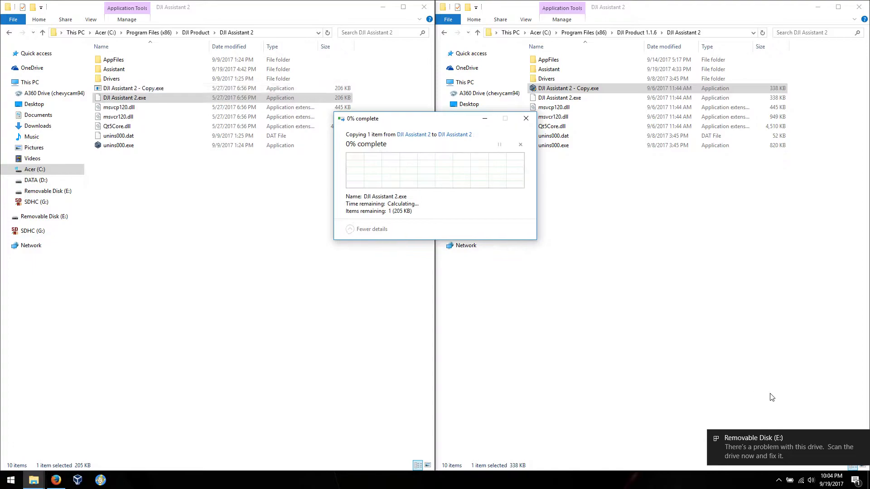
pyautogui.click(175, 200)
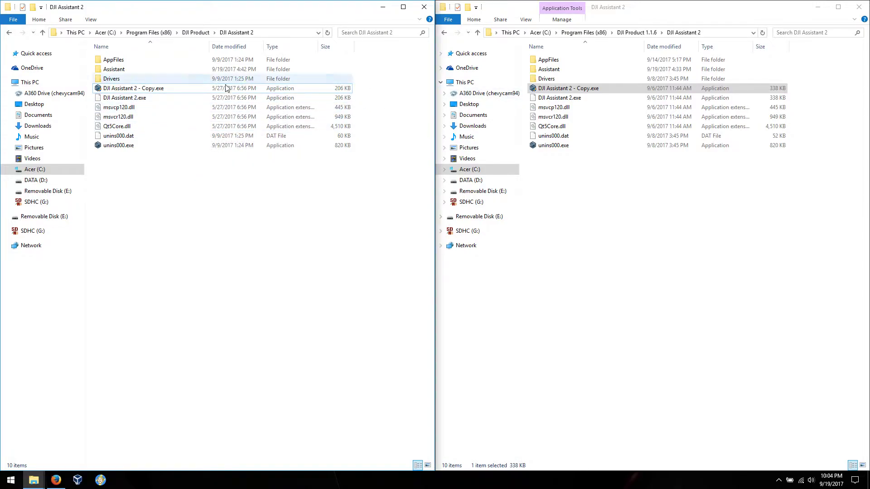
# - Copy the older 206 KB DJI Assistant 2.exe into the 1.1.6 folder, replacing the existing file
pyautogui.click(121, 100)
pyautogui.rightClick(121, 100)
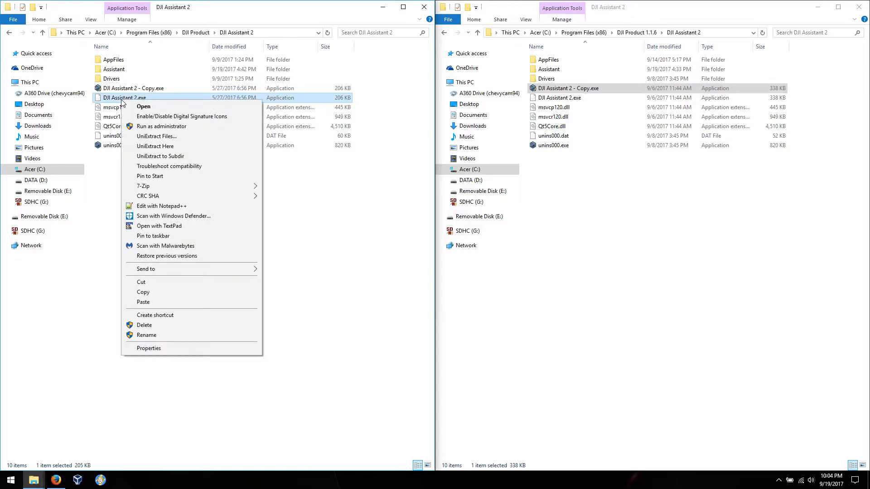
pyautogui.click(157, 292)
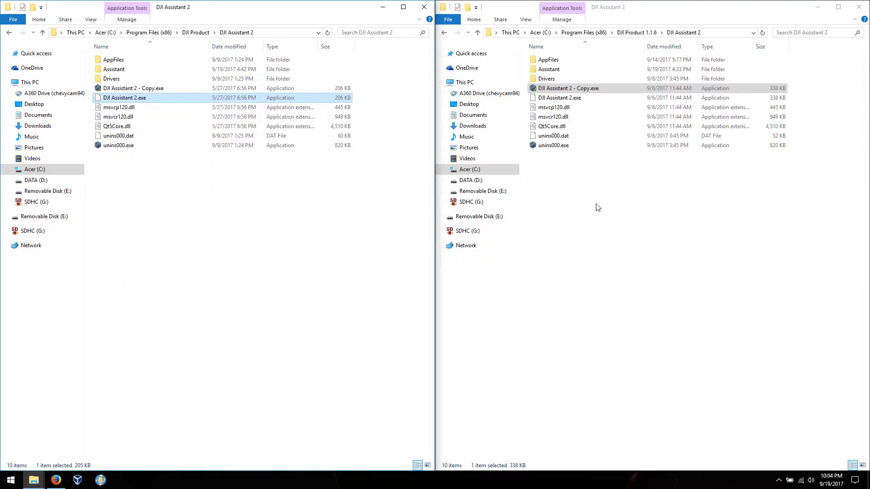
pyautogui.rightClick(581, 200)
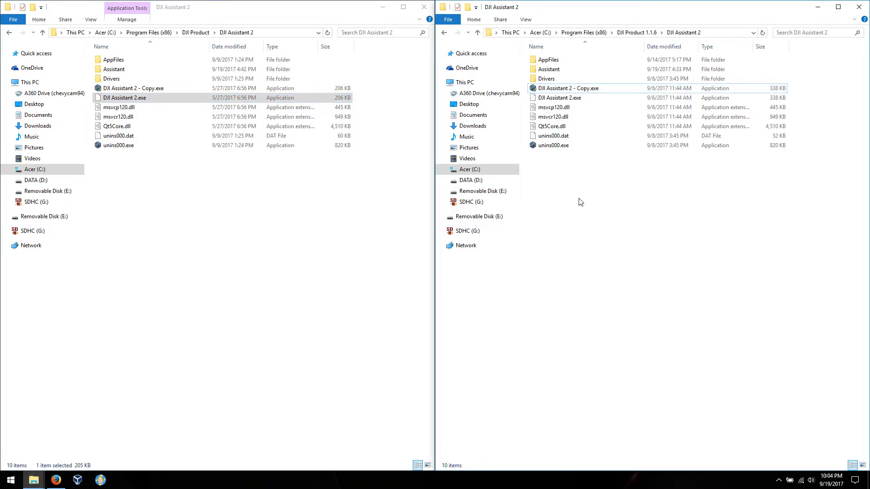
pyautogui.click(602, 266)
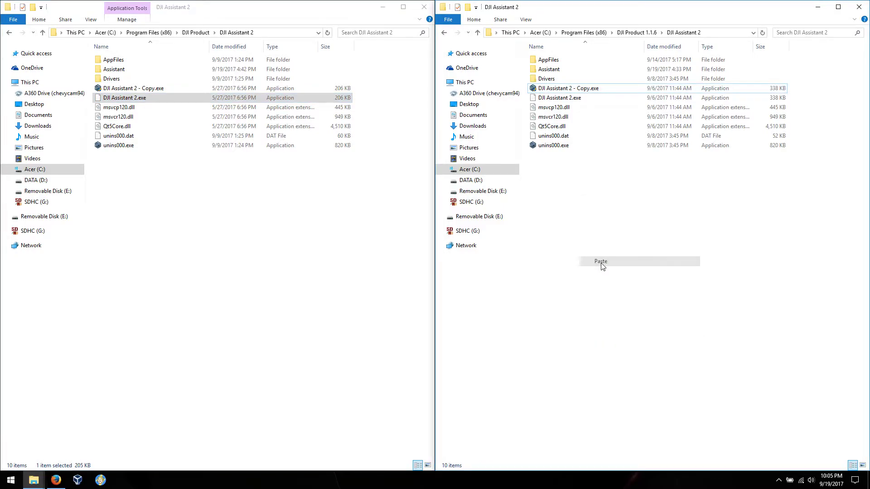
pyautogui.click(449, 181)
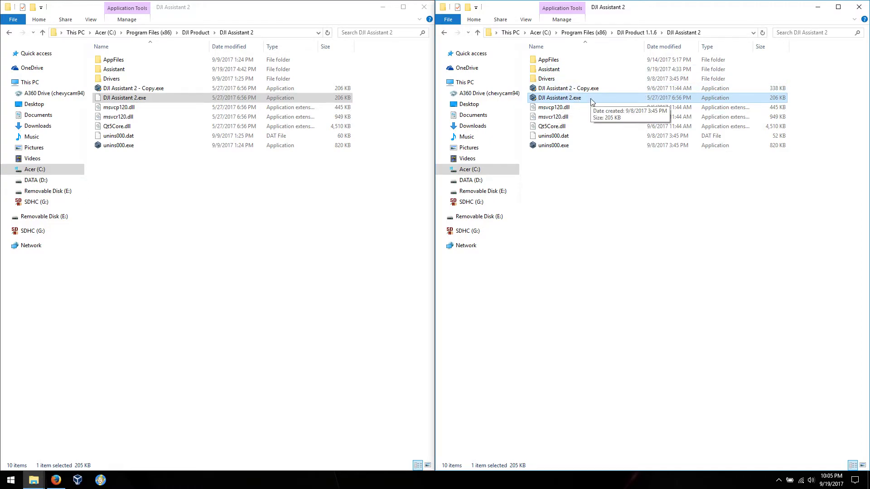
# - Launch the swapped-in DJI Assistant 2 from the 1.1.6 folder as administrator and reposition it
pyautogui.doubleClick(564, 98)
pyautogui.click(429, 303)
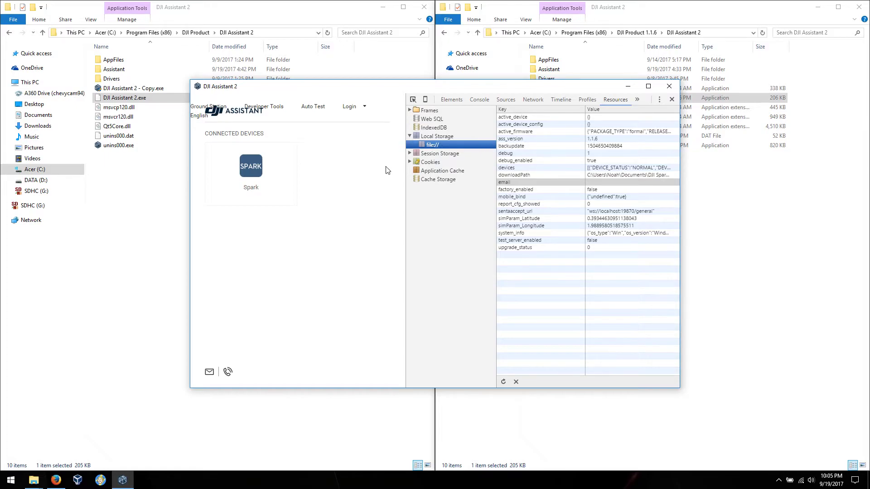
pyautogui.moveTo(554, 90); pyautogui.dragTo(512, 150)
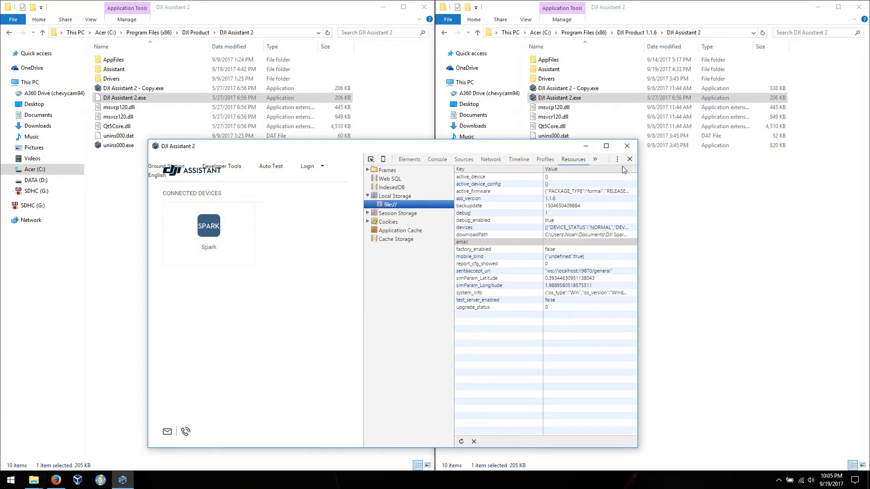
# - Set debug to 1 and debug_enabled to true in Local Storage, then close DevTools
pyautogui.doubleClick(558, 214)
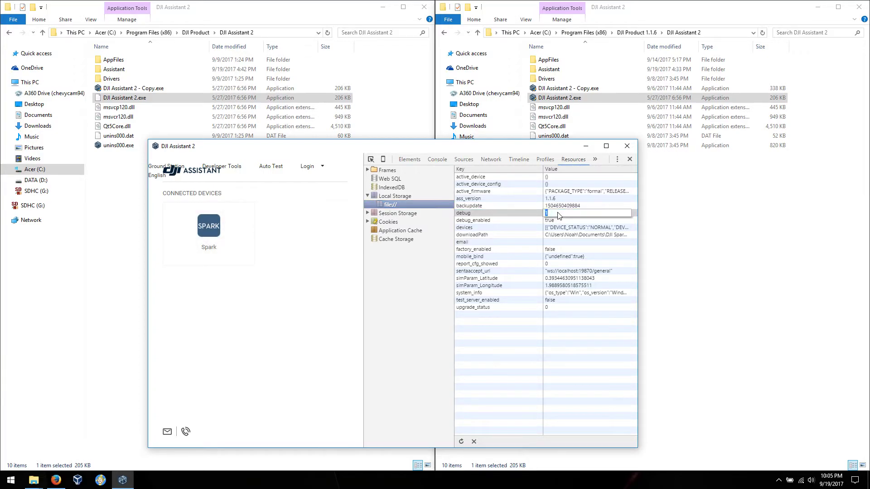
pyautogui.press('Return')
pyautogui.doubleClick(557, 220)
pyautogui.write('true')
pyautogui.press('Return')
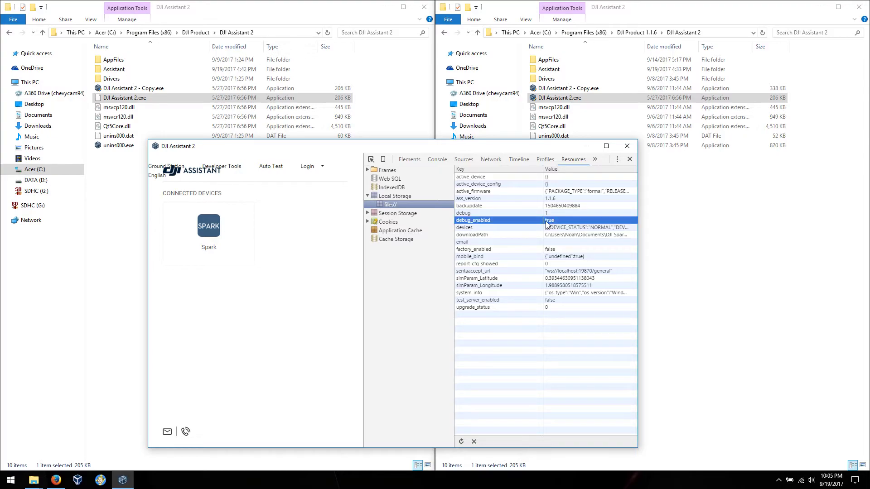
pyautogui.click(630, 159)
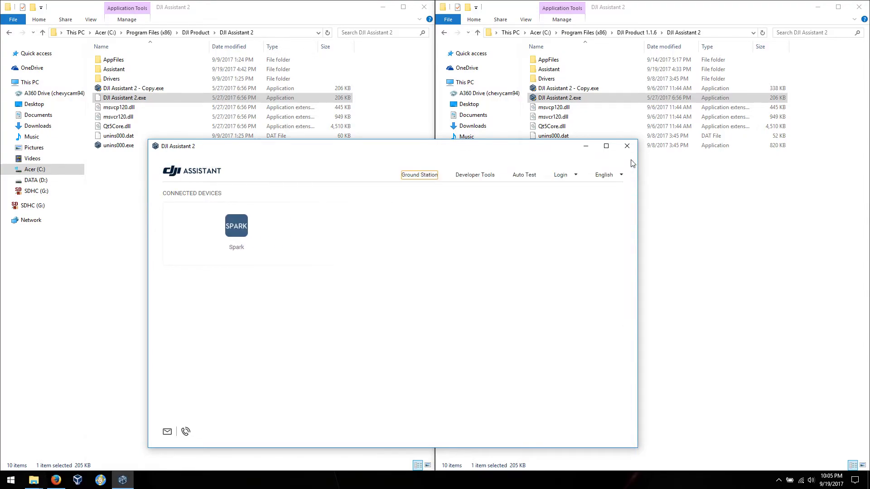
# - Open and close the blank developer tools and Ground Station windows
pyautogui.click(473, 180)
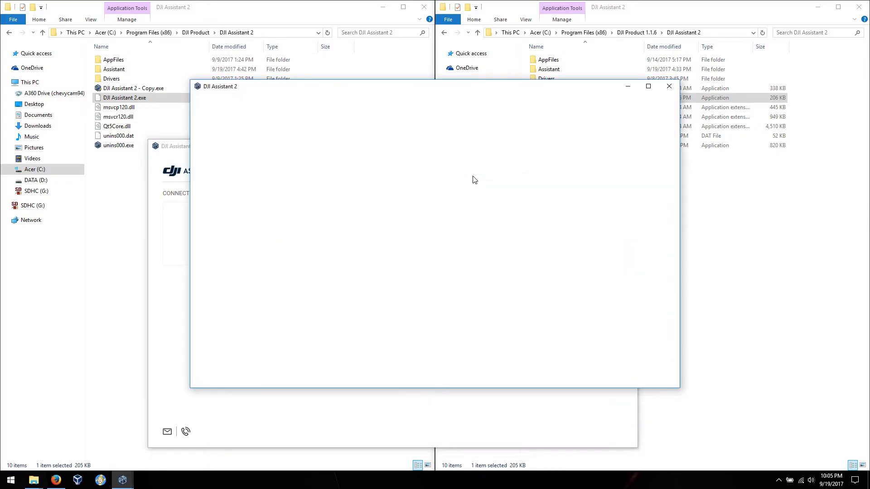
pyautogui.click(665, 90)
pyautogui.click(417, 179)
pyautogui.click(669, 87)
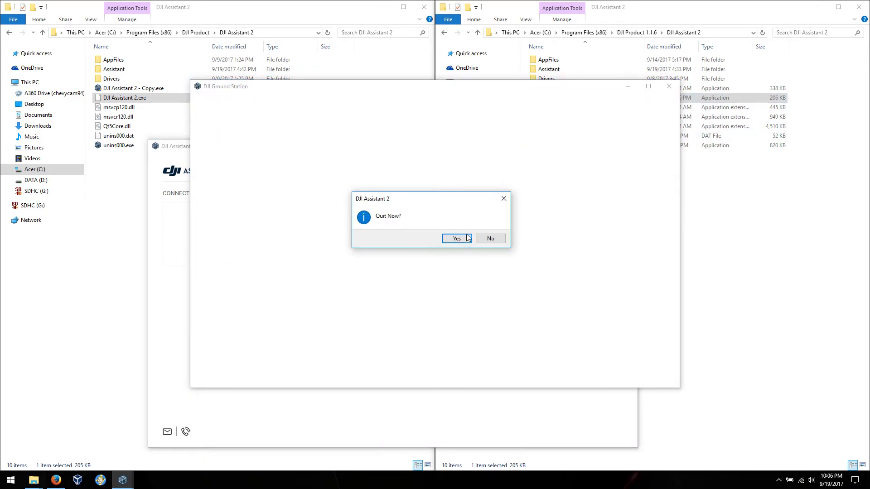
pyautogui.click(456, 239)
pyautogui.click(529, 175)
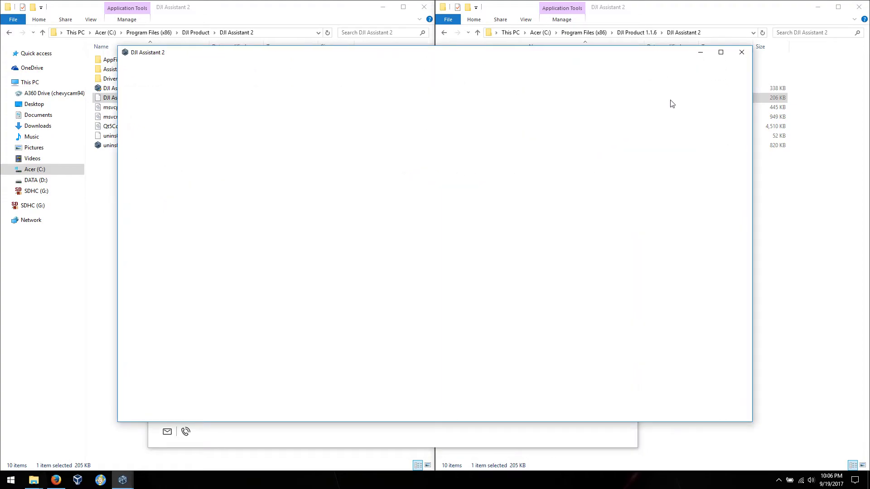
pyautogui.click(737, 53)
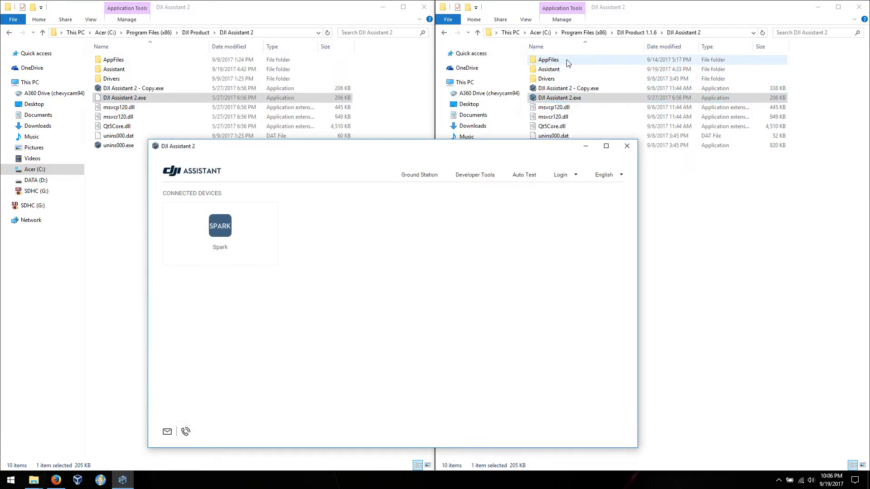
# - Open the Spark device page, then quit DJI Assistant 2
pyautogui.click(237, 239)
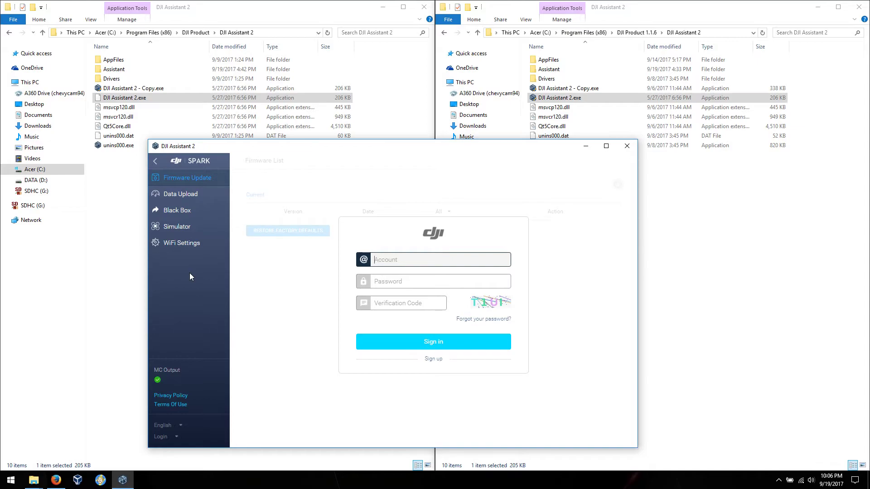
pyautogui.click(627, 146)
pyautogui.click(451, 239)
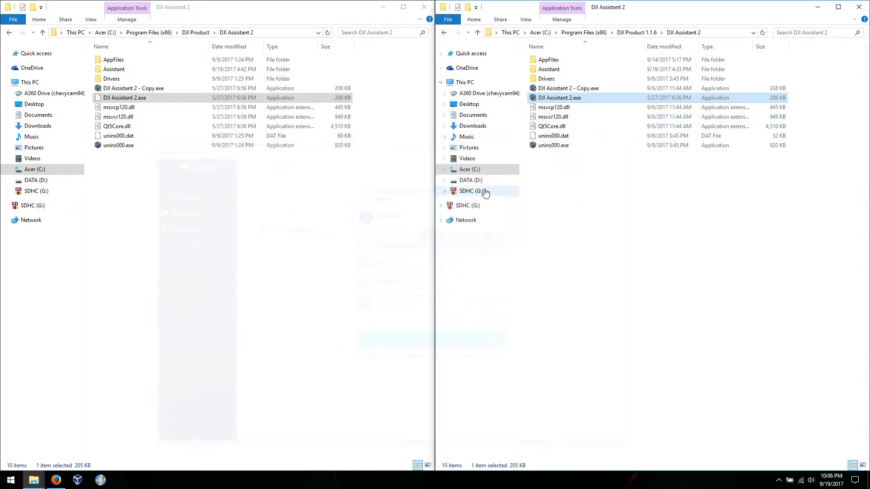
# - Delete DJI Assistant 2.exe and paste a duplicate of DJI Assistant 2 - Copy.exe
pyautogui.rightClick(547, 100)
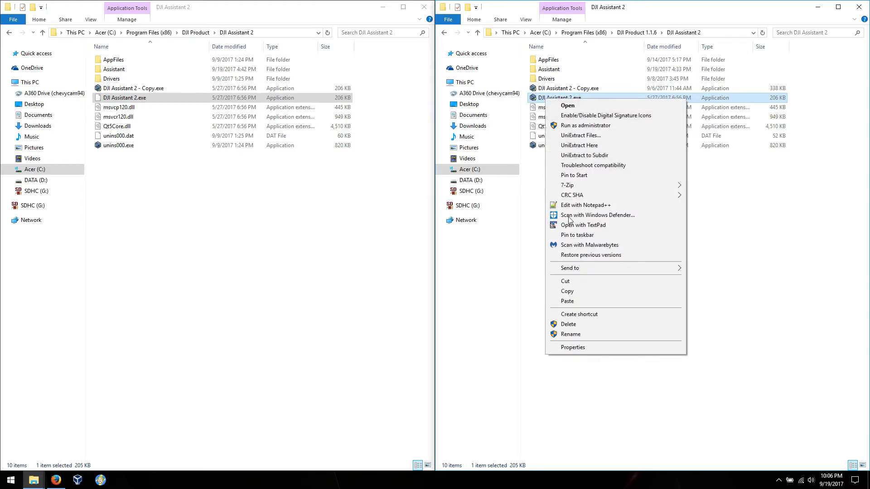
pyautogui.click(557, 325)
pyautogui.click(551, 88)
pyautogui.rightClick(549, 88)
pyautogui.click(569, 281)
pyautogui.rightClick(576, 219)
pyautogui.click(590, 281)
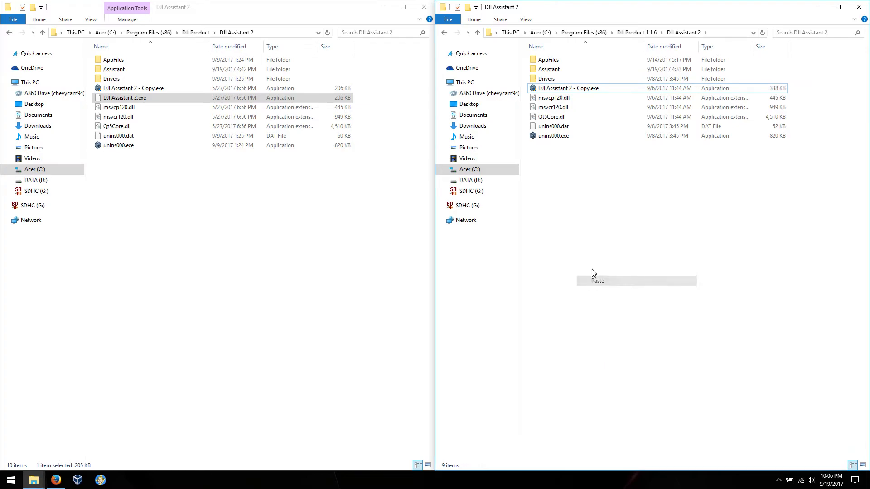
pyautogui.click(410, 180)
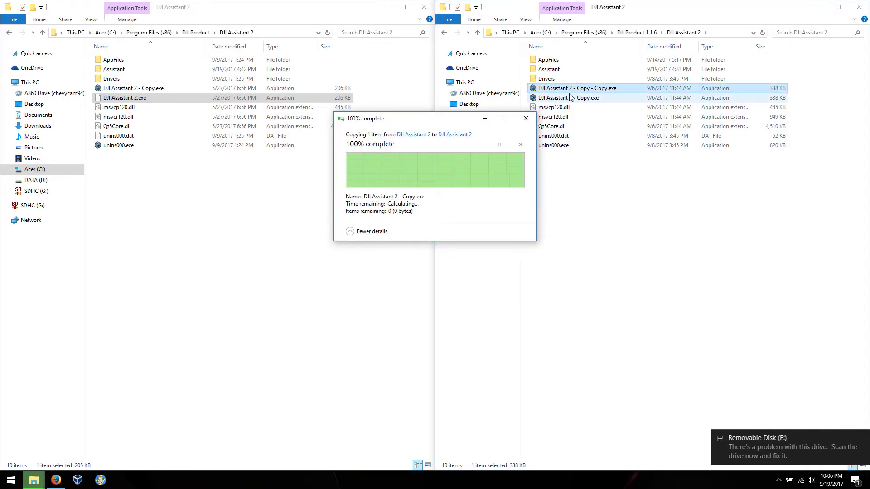
# - Rename the duplicate to DJI Assistant 2.exe by removing the extra Copy suffixes
pyautogui.click(587, 90)
pyautogui.press('Right')
pyautogui.hotkey('shift', 'Left')
pyautogui.hotkey('shift', 'Left')
pyautogui.hotkey('shift', 'Left')
pyautogui.hotkey('shift', 'Left')
pyautogui.hotkey('shift', 'Left')
pyautogui.hotkey('shift', 'Left')
pyautogui.hotkey('shift', 'Left')
pyautogui.hotkey('shift', 'Left')
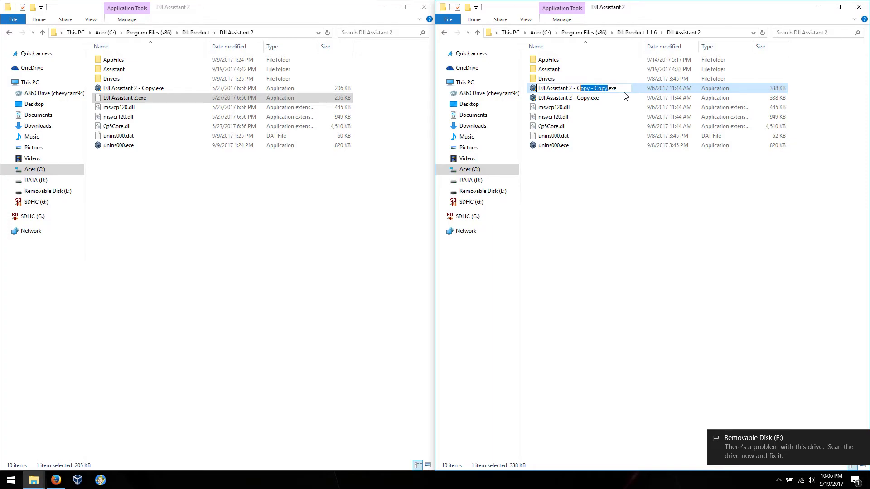
pyautogui.press('BackSpace')
pyautogui.press('Return')
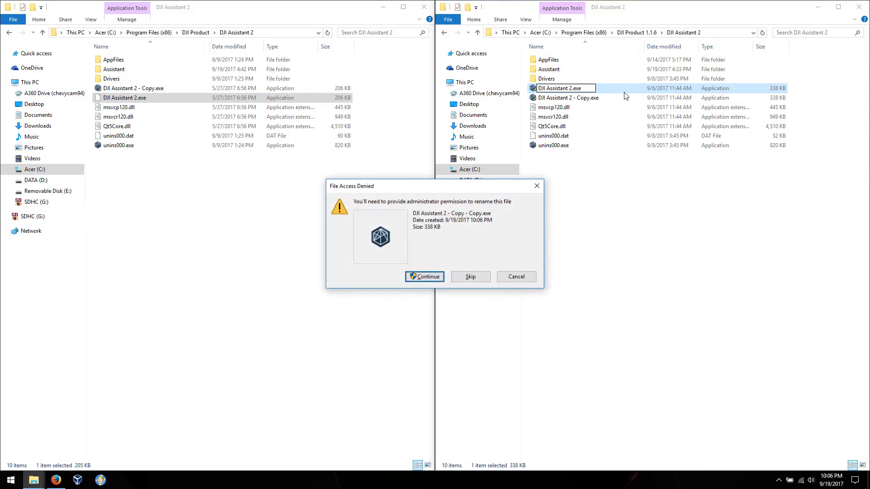
pyautogui.click(437, 279)
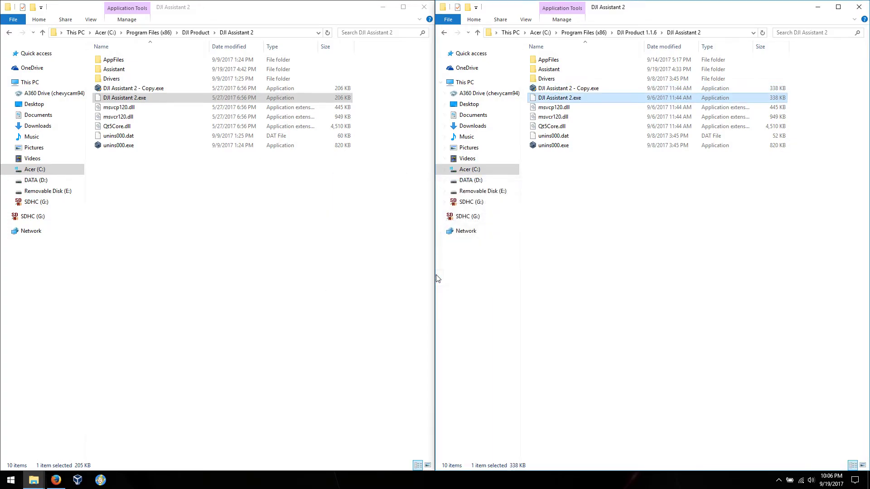
pyautogui.click(650, 231)
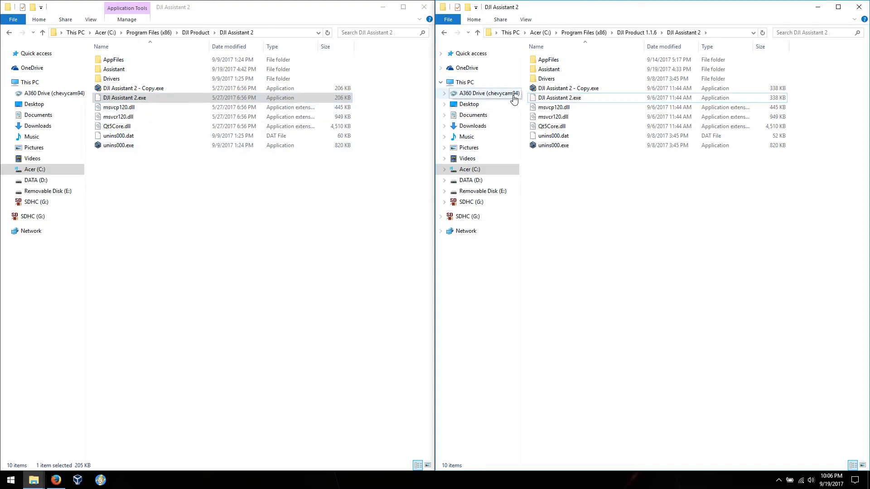
# - Copy DJI Assistant 2.exe from DJI Product 1.1.6 into DJI Product, replacing the existing file
pyautogui.click(538, 101)
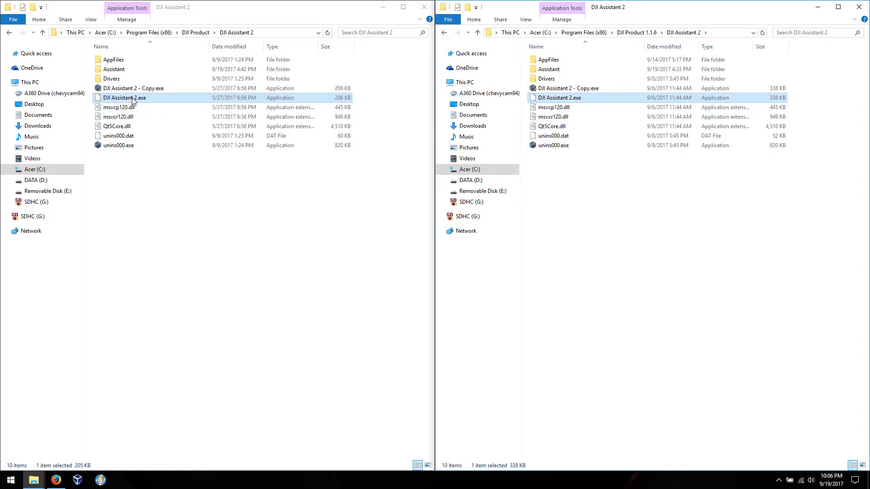
pyautogui.moveTo(537, 101); pyautogui.dragTo(277, 208)
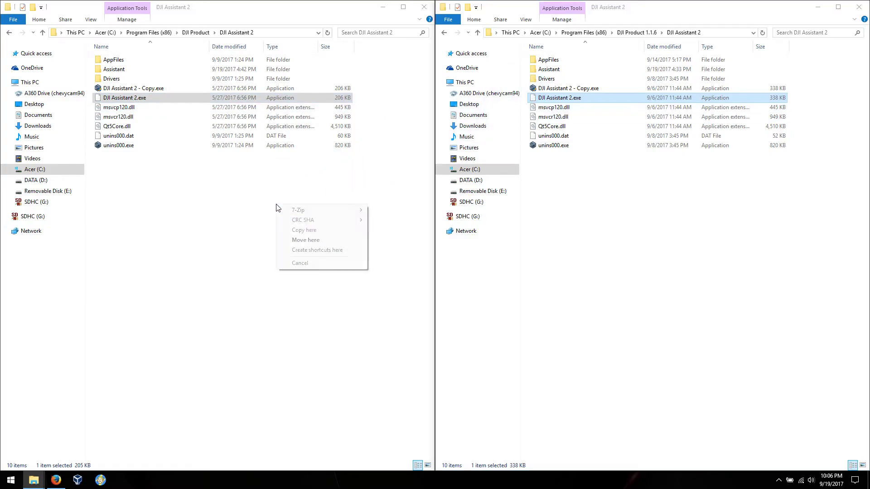
pyautogui.click(304, 231)
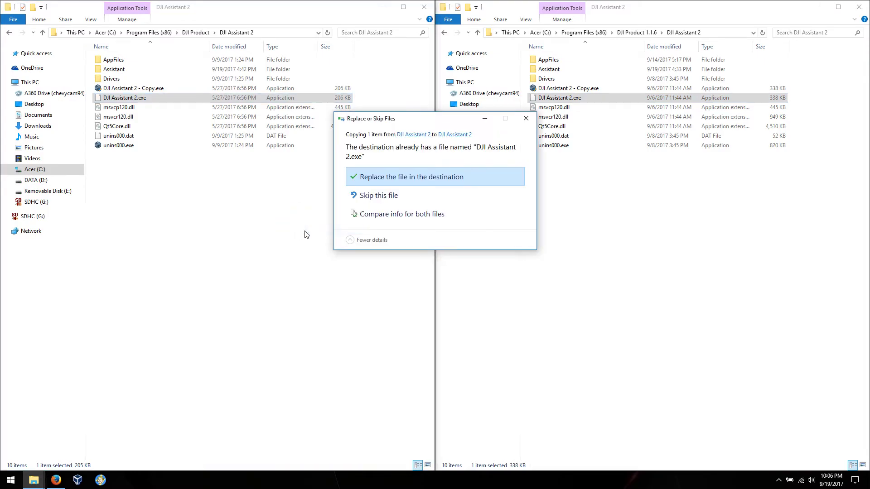
pyautogui.click(382, 177)
pyautogui.click(403, 179)
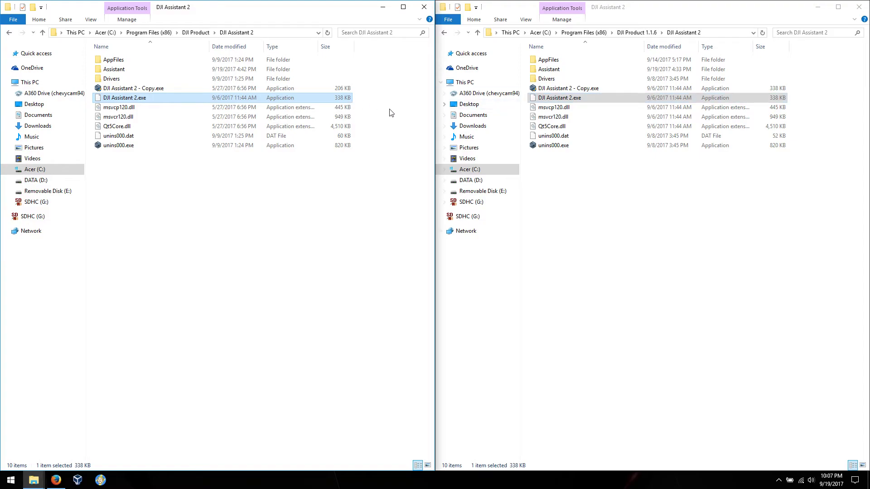
# - Launch DJI Assistant 2, set debug to 1 and debug_enabled to true, and close DevTools
pyautogui.doubleClick(136, 102)
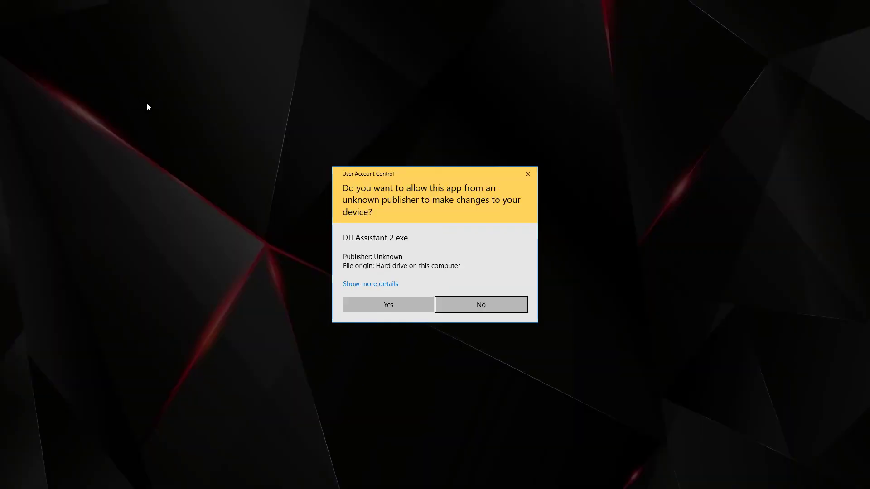
pyautogui.click(393, 308)
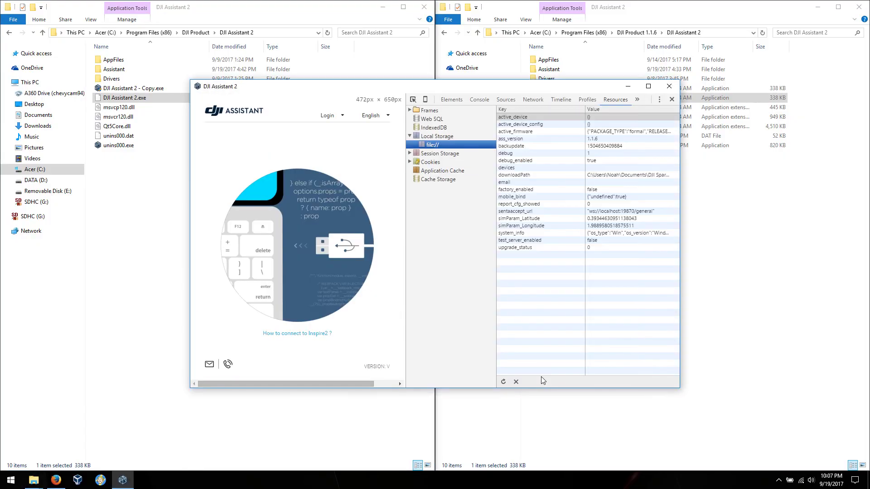
pyautogui.doubleClick(589, 154)
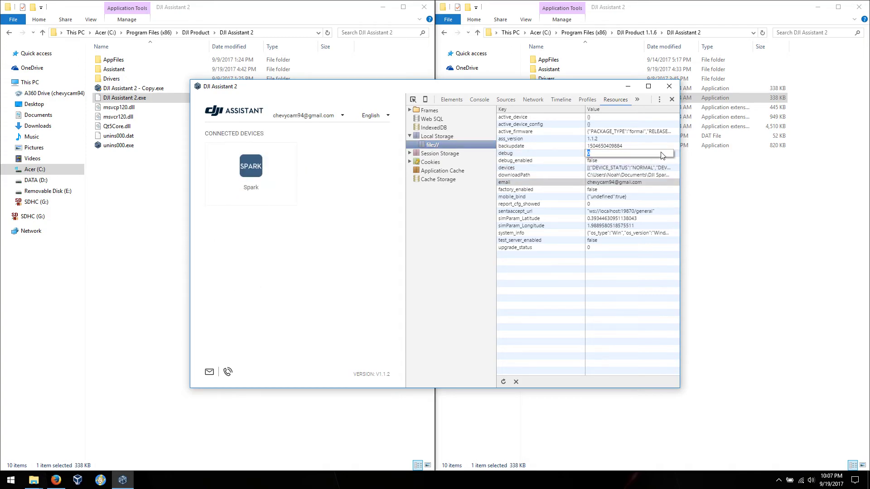
pyautogui.write('1')
pyautogui.press('Return')
pyautogui.doubleClick(597, 161)
pyautogui.write('true')
pyautogui.press('Return')
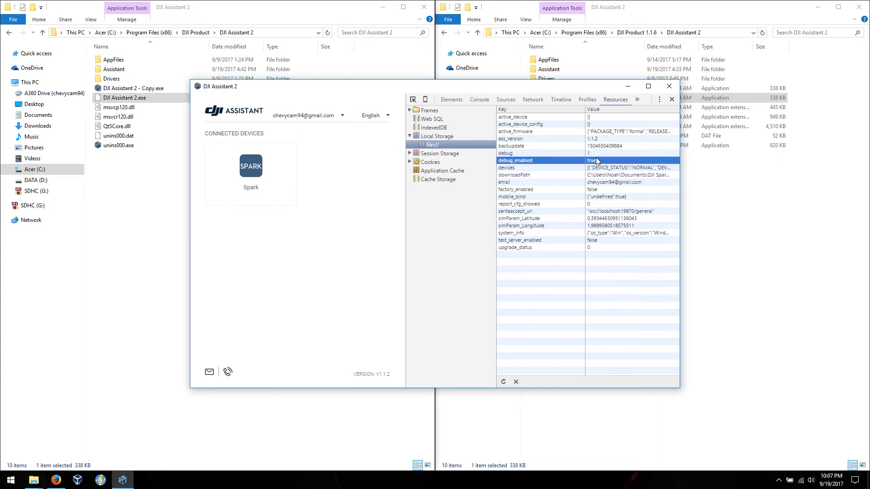
pyautogui.click(672, 99)
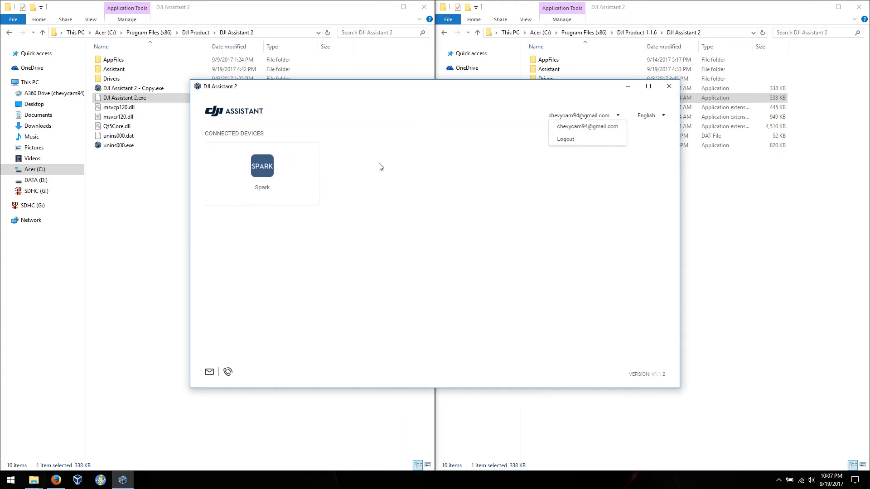
# - Open the Spark page and stretch the window to show every menu item
pyautogui.click(284, 181)
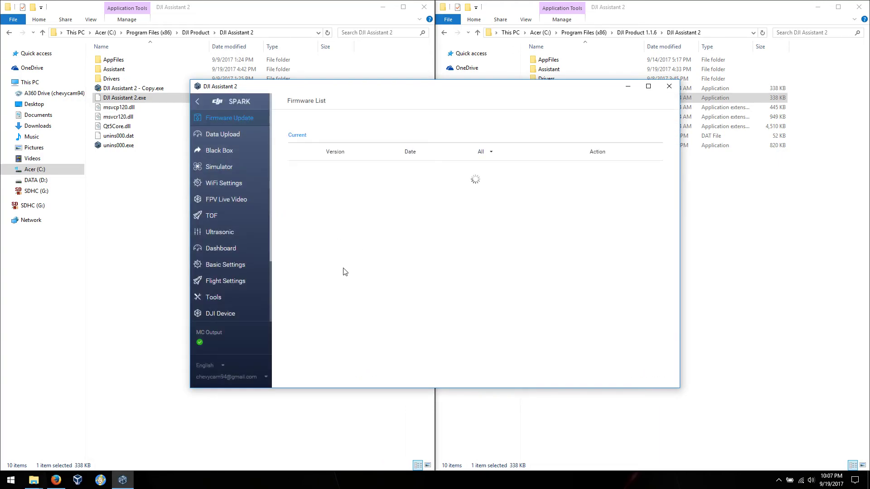
pyautogui.moveTo(383, 81); pyautogui.dragTo(382, 21)
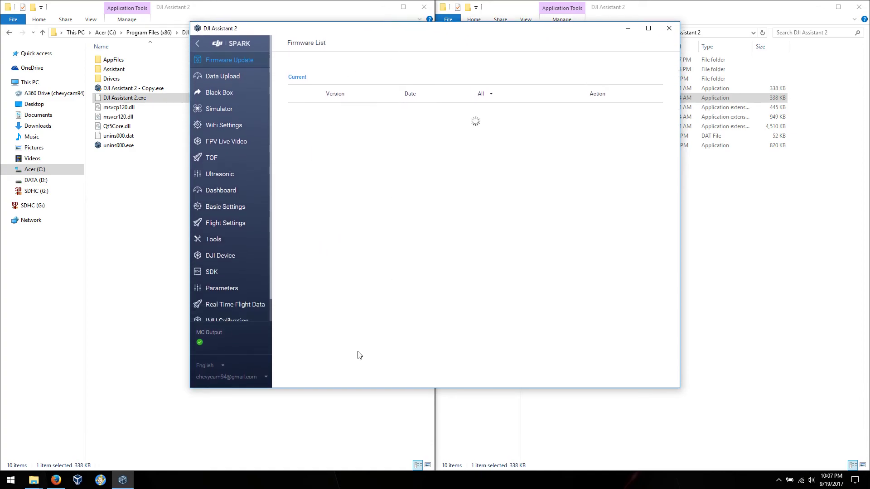
pyautogui.moveTo(369, 389); pyautogui.dragTo(372, 419)
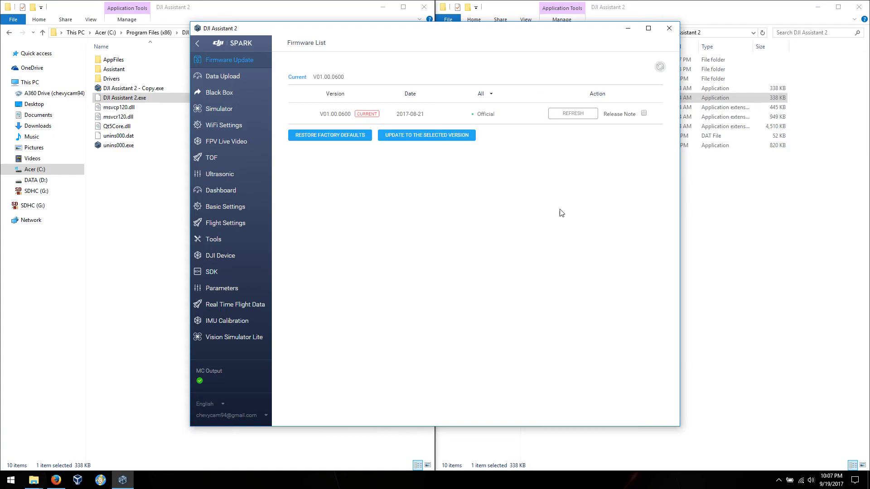